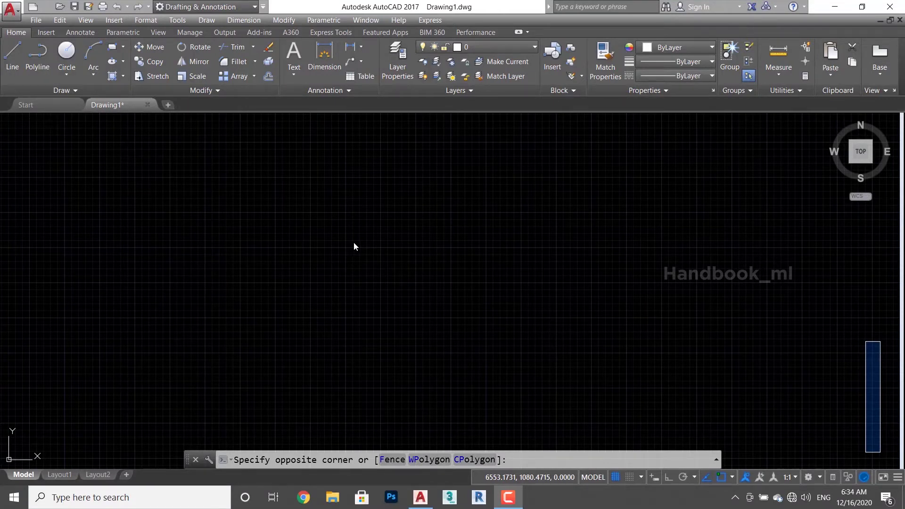
Dismiss the stray selection window on the empty Drawing1 with Esc
{"action": "key", "text": "Escape"}
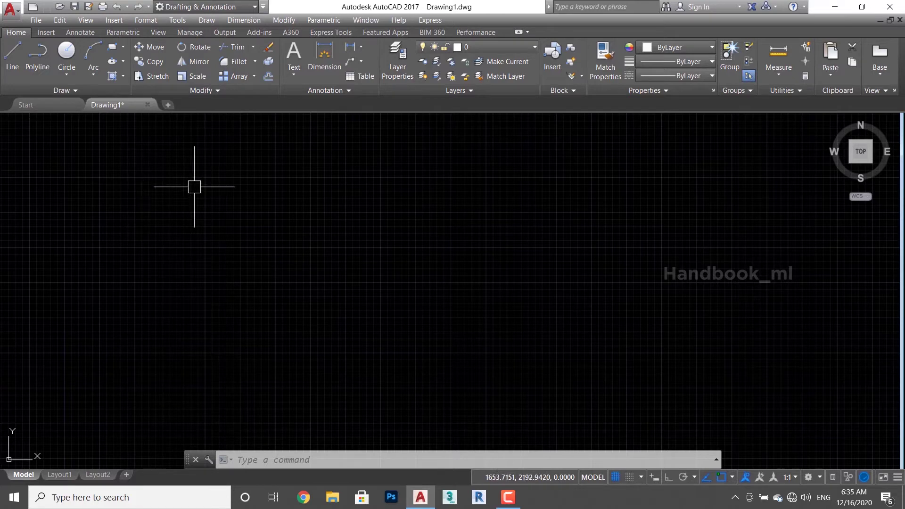
Browse the Draw menu, then start the LINE command with the L alias
{"action": "left_click", "coordinate": [205, 21]}
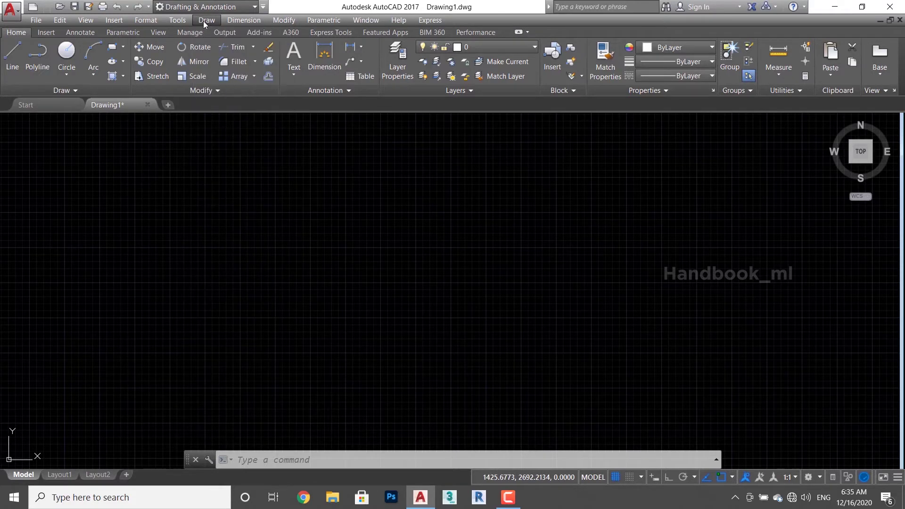
{"action": "left_click", "coordinate": [203, 21]}
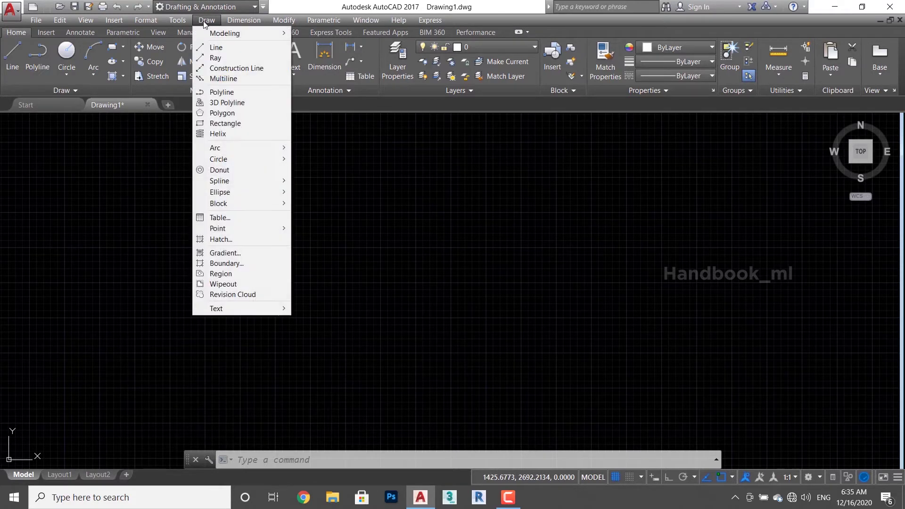
{"action": "left_click", "coordinate": [214, 48]}
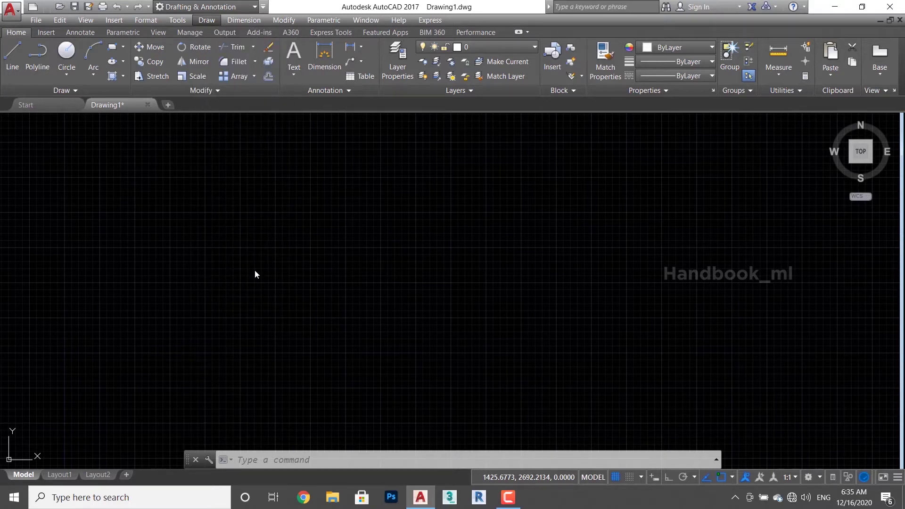
{"action": "type", "text": "l"}
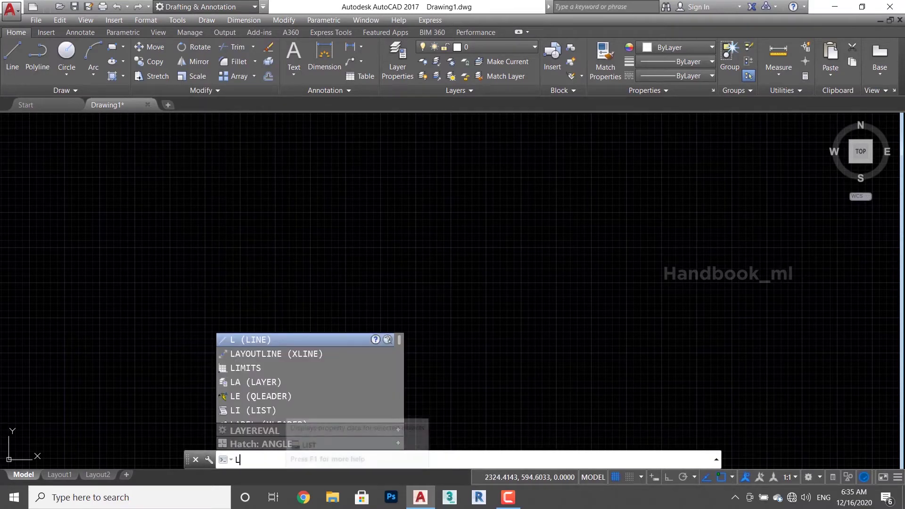
{"action": "key", "text": "Return"}
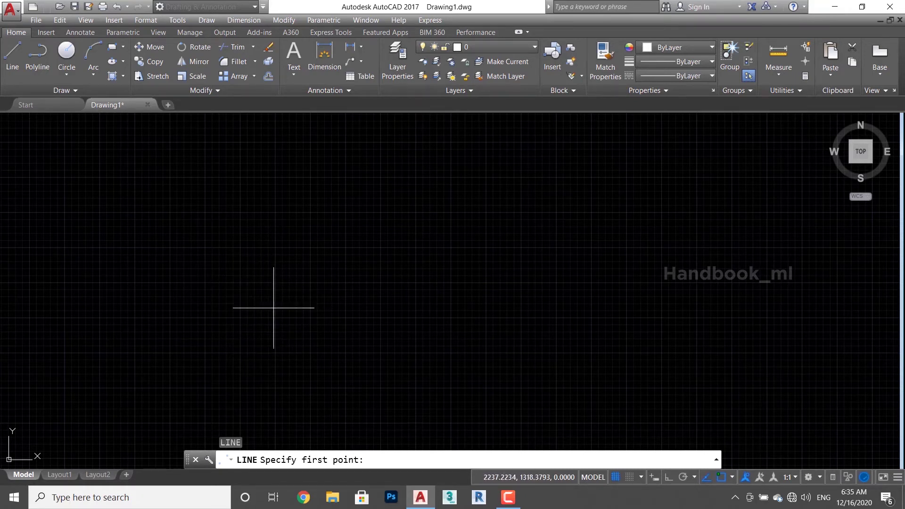
Draw a freehand zigzag chain of connected segments through four clicked points
{"action": "left_click", "coordinate": [260, 296]}
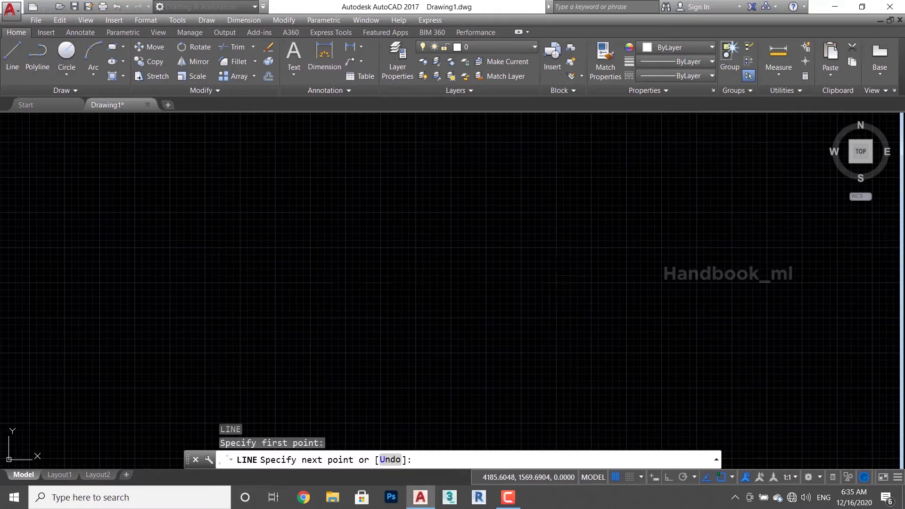
{"action": "left_click", "coordinate": [547, 272]}
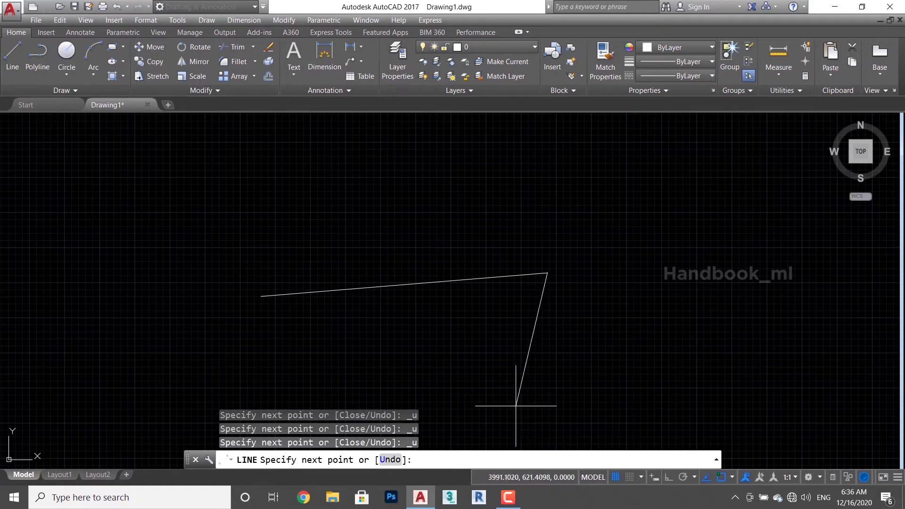
{"action": "left_click", "coordinate": [483, 390]}
{"action": "left_click", "coordinate": [654, 390]}
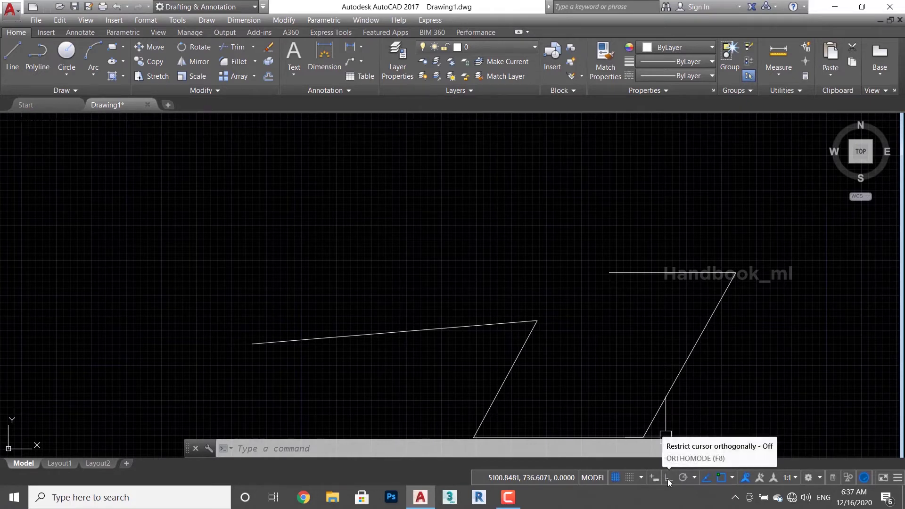
With Ortho on, draw a five-point open outline of only horizontal and vertical segments
{"action": "type", "text": "l"}
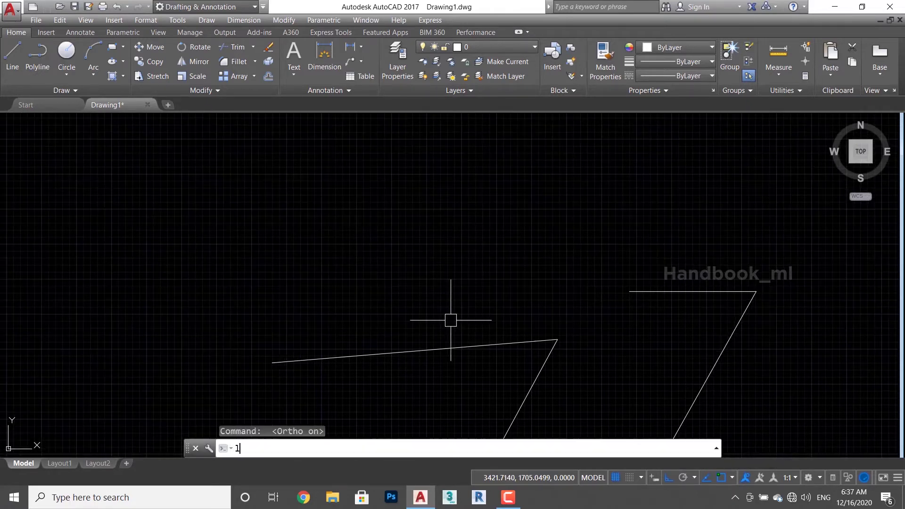
{"action": "key", "text": "Return"}
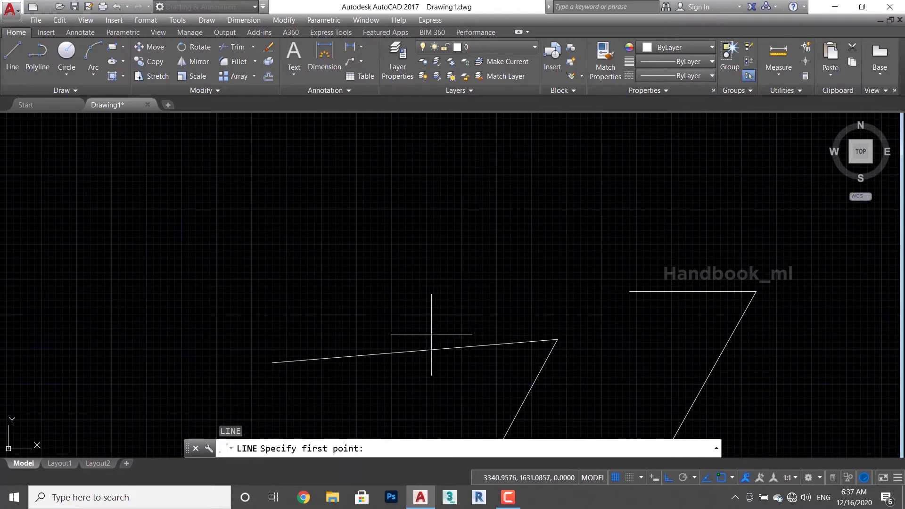
{"action": "left_click", "coordinate": [276, 235]}
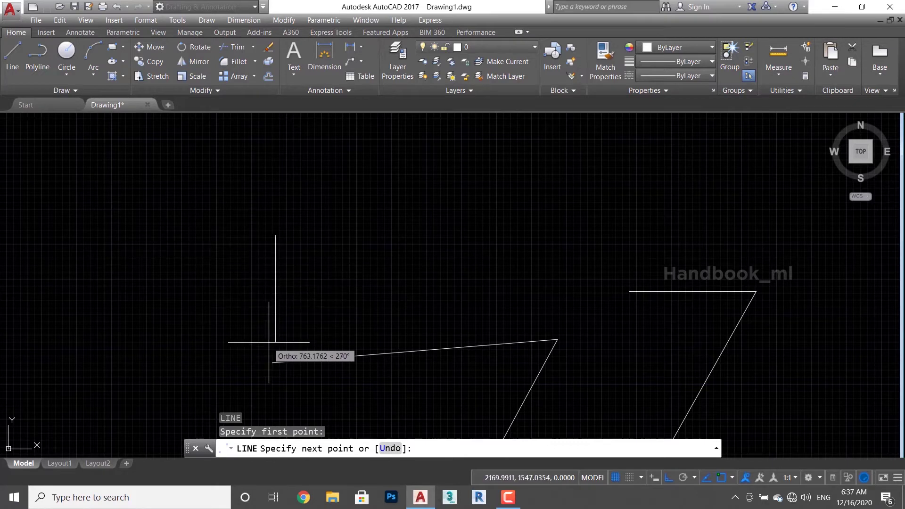
{"action": "left_click", "coordinate": [432, 234]}
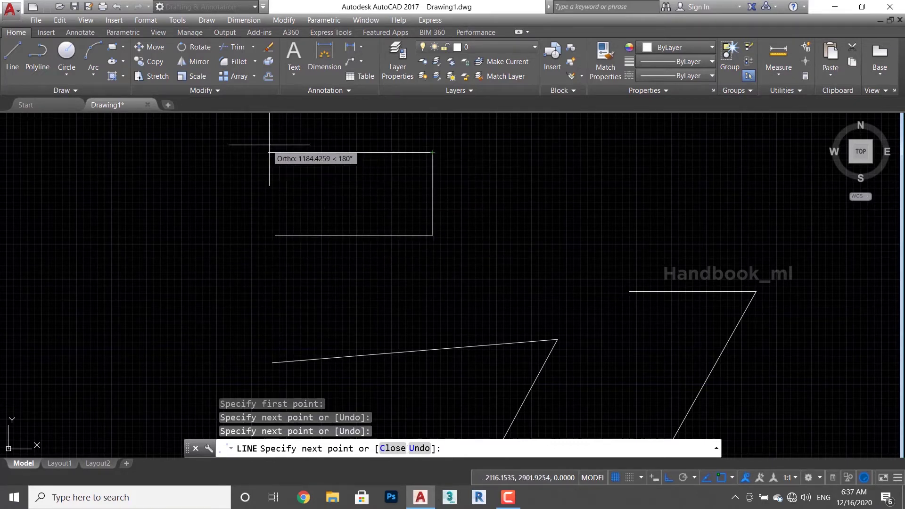
{"action": "left_click", "coordinate": [310, 153]}
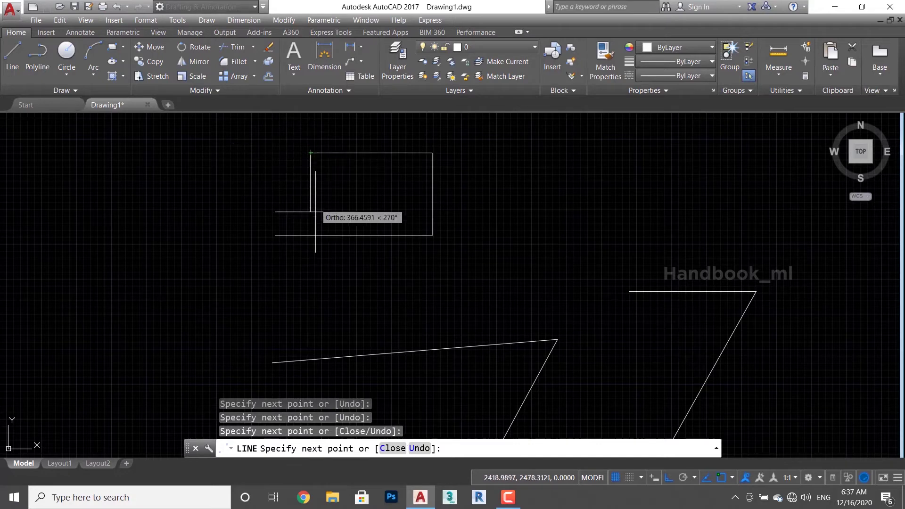
{"action": "left_click", "coordinate": [330, 293]}
{"action": "left_click", "coordinate": [511, 293]}
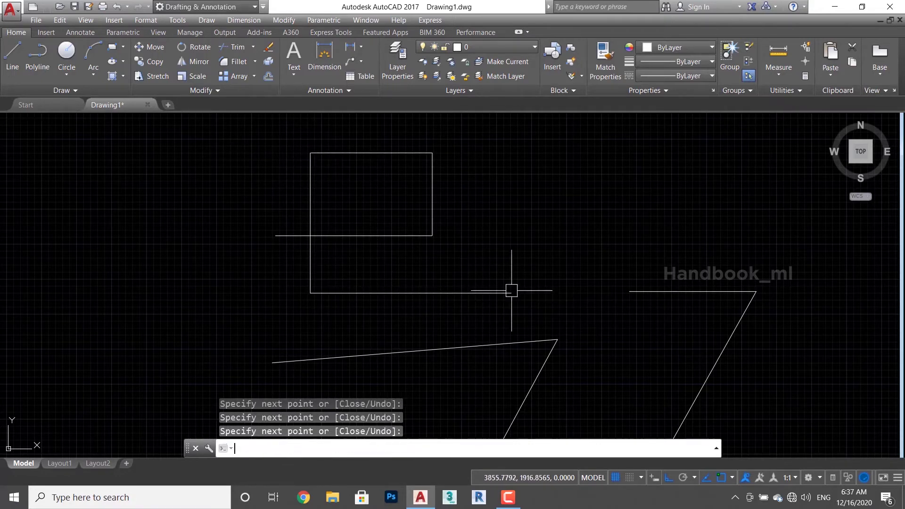
{"action": "key", "text": "Return"}
{"action": "scroll", "coordinate": [433, 243], "scroll_direction": "down", "scroll_amount": 4}
{"action": "scroll", "coordinate": [459, 255], "scroll_direction": "up", "scroll_amount": 2}
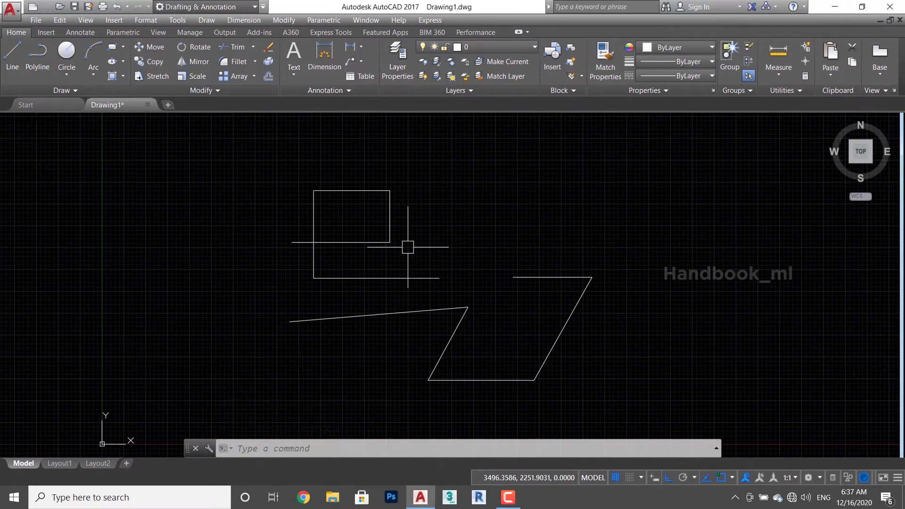
{"action": "scroll", "coordinate": [407, 247], "scroll_direction": "up", "scroll_amount": 2}
{"action": "type", "text": "L"}
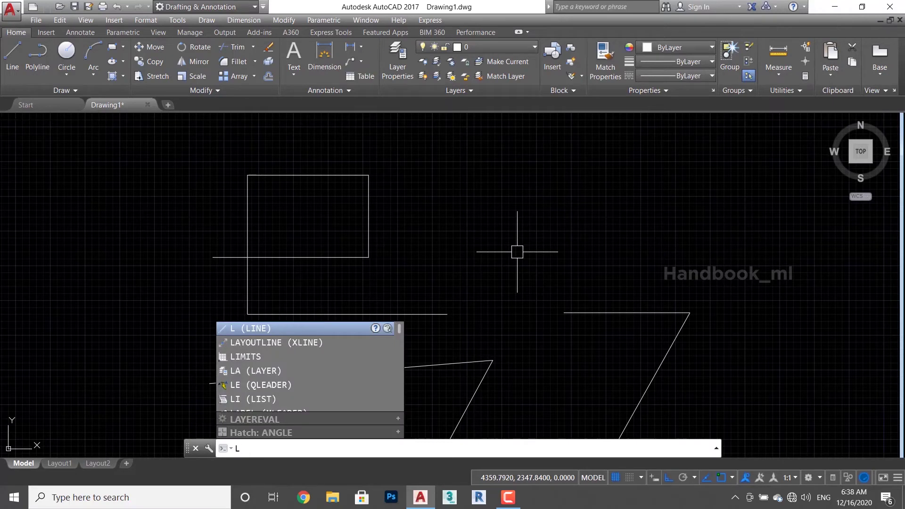
Draw a 500-unit horizontal segment turning 800 units straight down, then recenter the view
{"action": "key", "text": "Return"}
{"action": "left_click", "coordinate": [449, 238]}
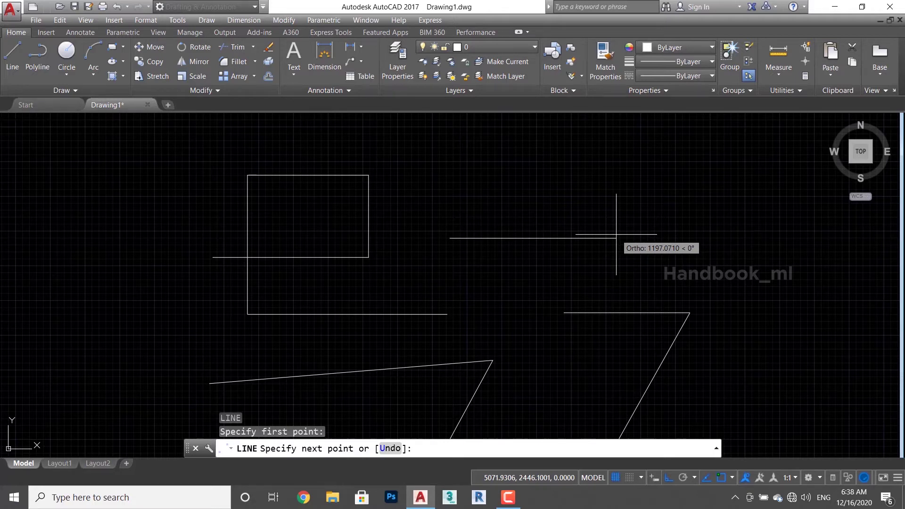
{"action": "type", "text": "500"}
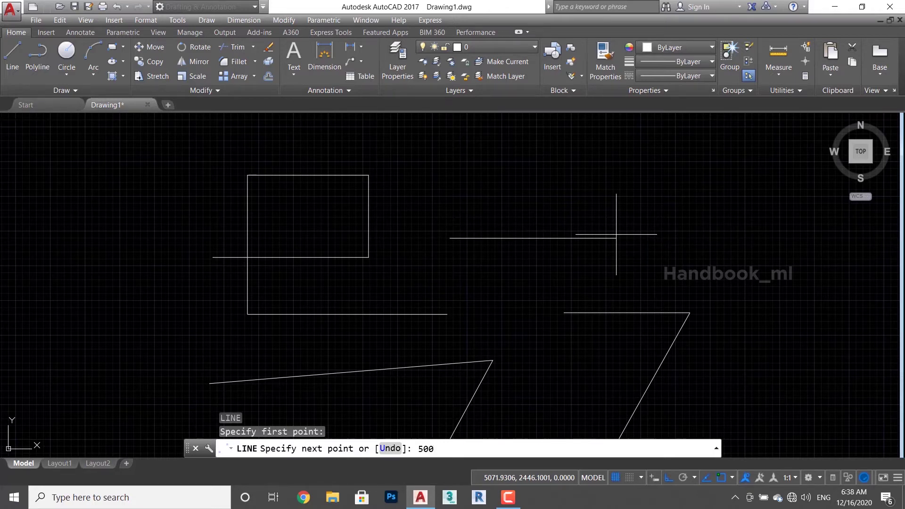
{"action": "key", "text": "Return"}
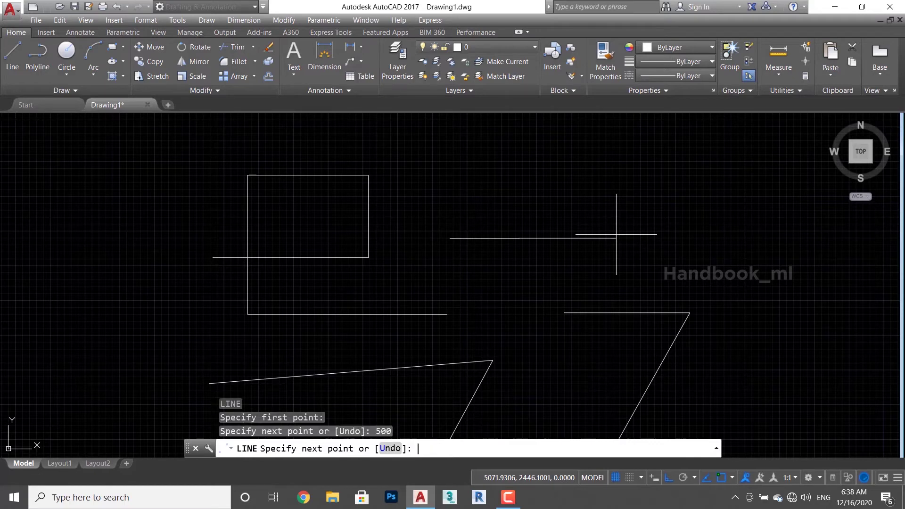
{"action": "scroll", "coordinate": [512, 241], "scroll_direction": "up", "scroll_amount": 4}
{"action": "type", "text": "800"}
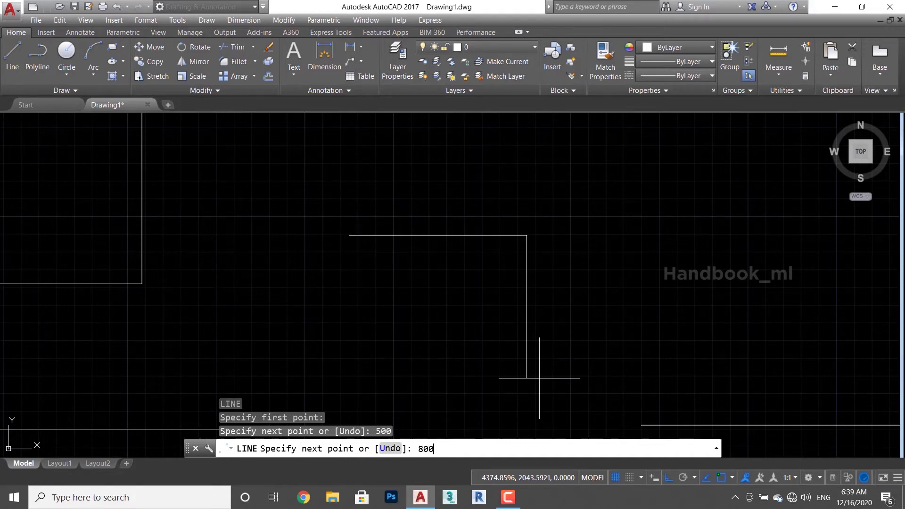
{"action": "key", "text": "Return"}
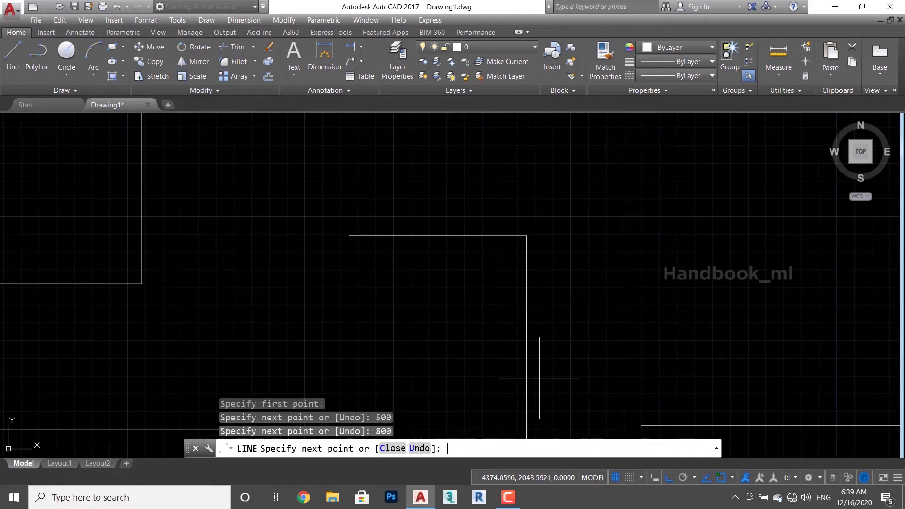
{"action": "scroll", "coordinate": [539, 377], "scroll_direction": "down", "scroll_amount": 3}
{"action": "scroll", "coordinate": [523, 325], "scroll_direction": "down", "scroll_amount": 3}
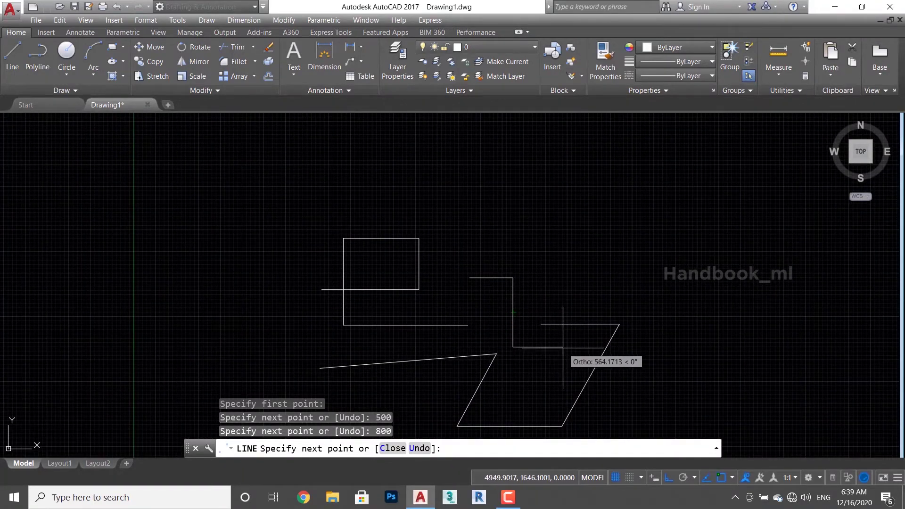
{"action": "key", "text": "Escape"}
{"action": "scroll", "coordinate": [555, 343], "scroll_direction": "up", "scroll_amount": 2}
{"action": "middle_click_drag", "start_coordinate": [505, 295], "coordinate": [480, 305]}
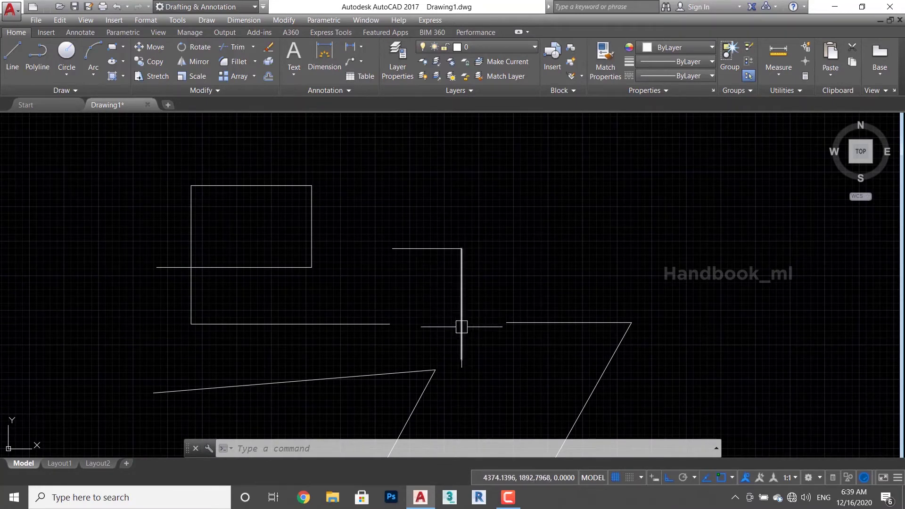
Abandon a just-started line and turn Ortho off
{"action": "type", "text": "L"}
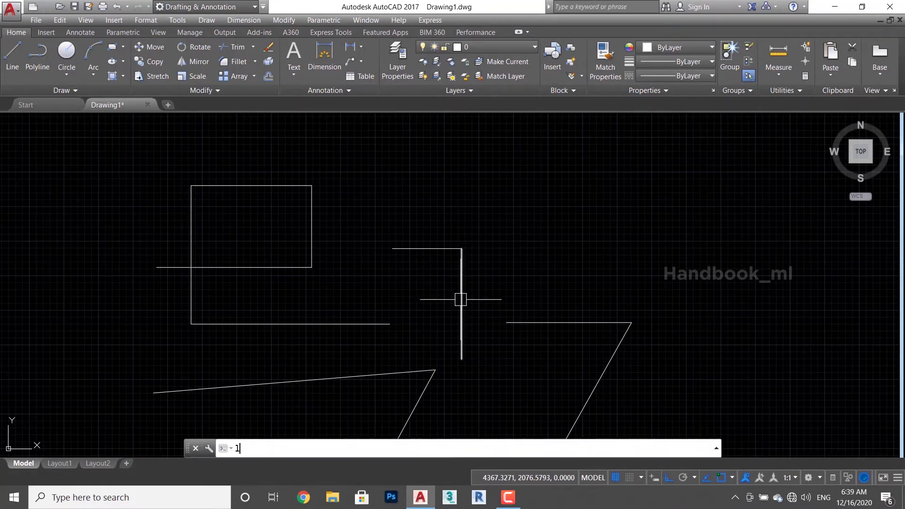
{"action": "key", "text": "Return"}
{"action": "key", "text": "Escape"}
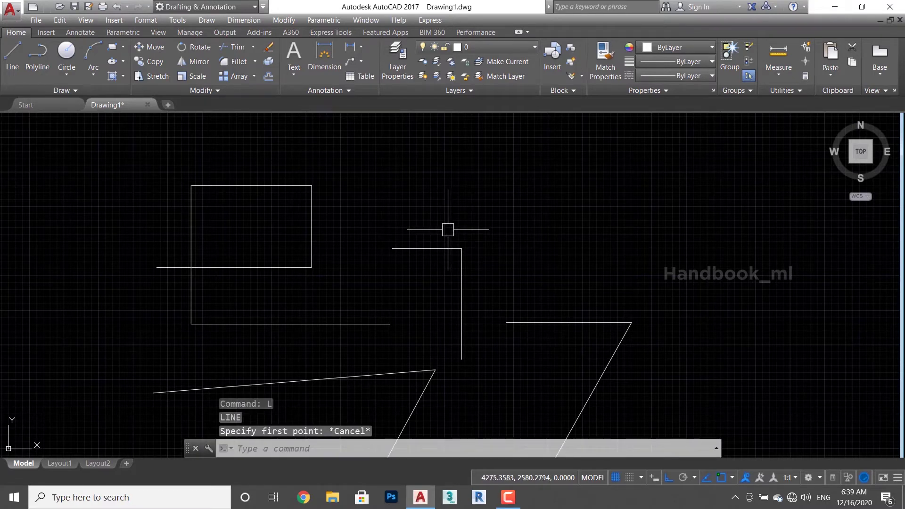
{"action": "left_click", "coordinate": [667, 476]}
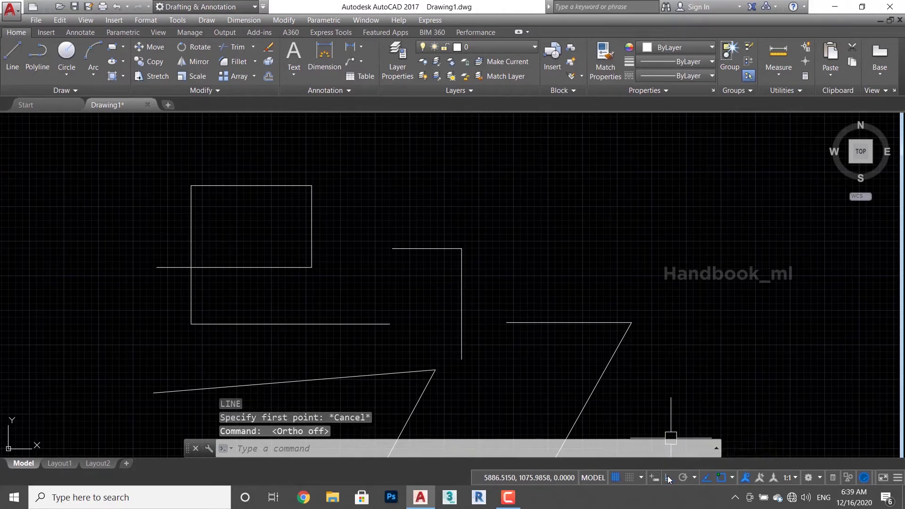
{"action": "middle_click_drag", "start_coordinate": [487, 190], "coordinate": [493, 207]}
Draw a peaked two-segment line with typed lengths of 600 and 800
{"action": "type", "text": "l"}
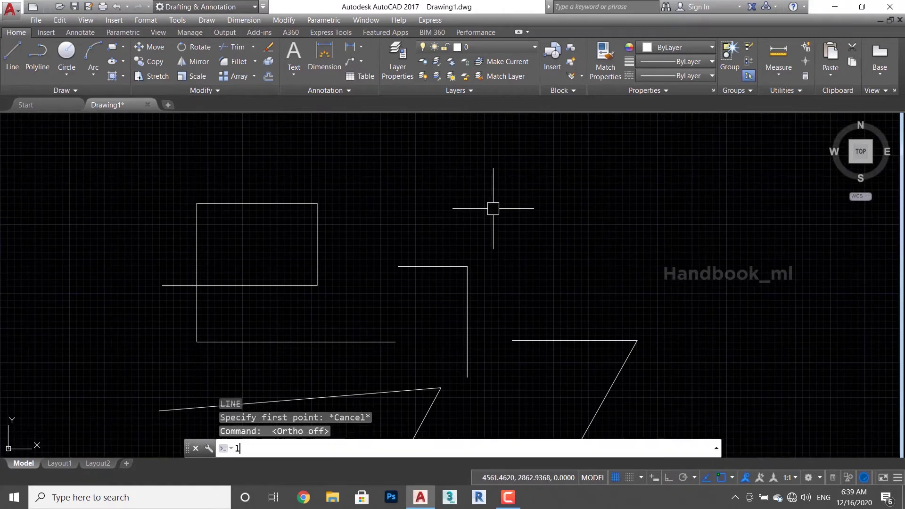
{"action": "key", "text": "Return"}
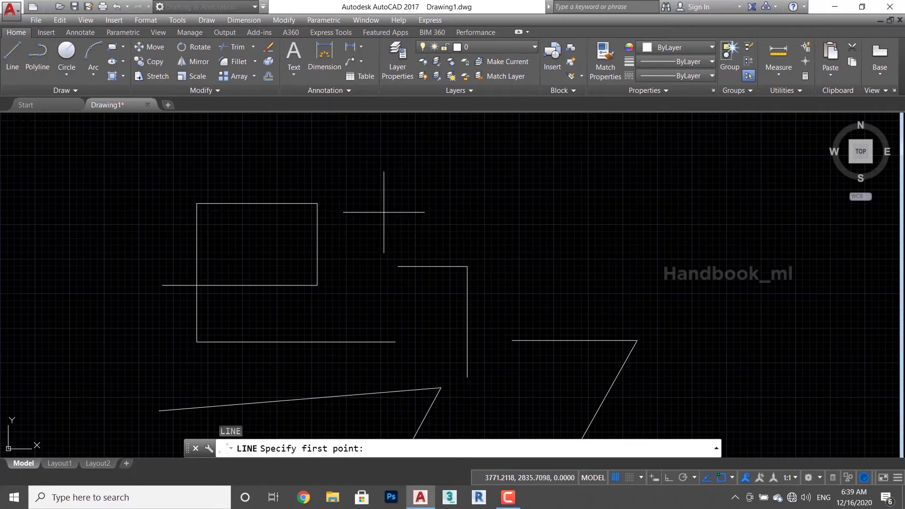
{"action": "left_click", "coordinate": [393, 213]}
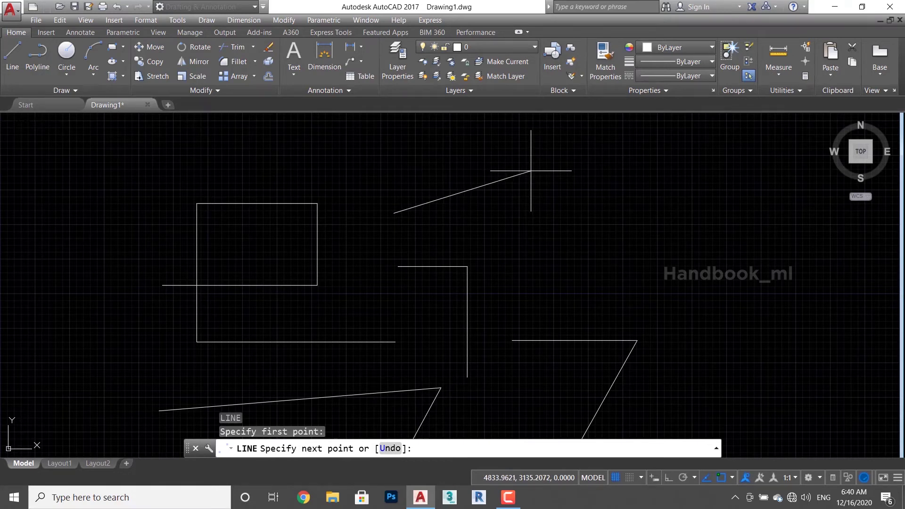
{"action": "type", "text": "600"}
{"action": "key", "text": "Return"}
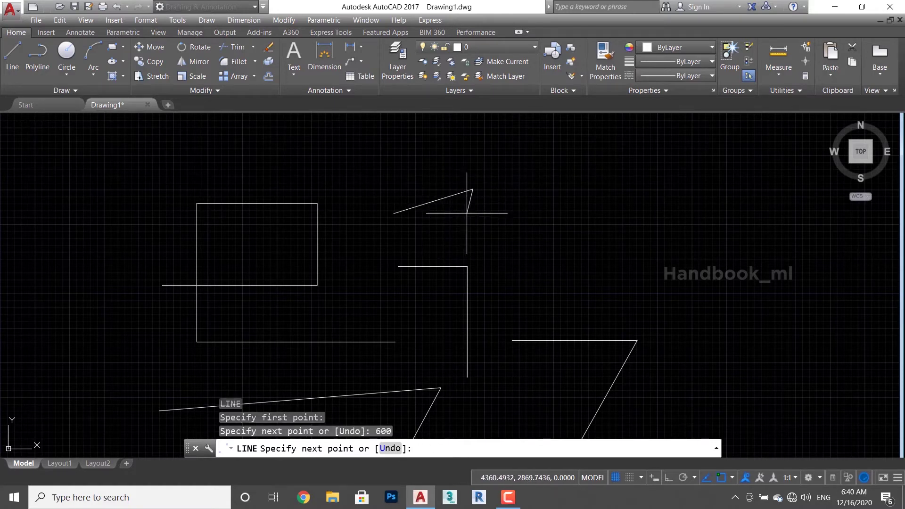
{"action": "type", "text": "8"}
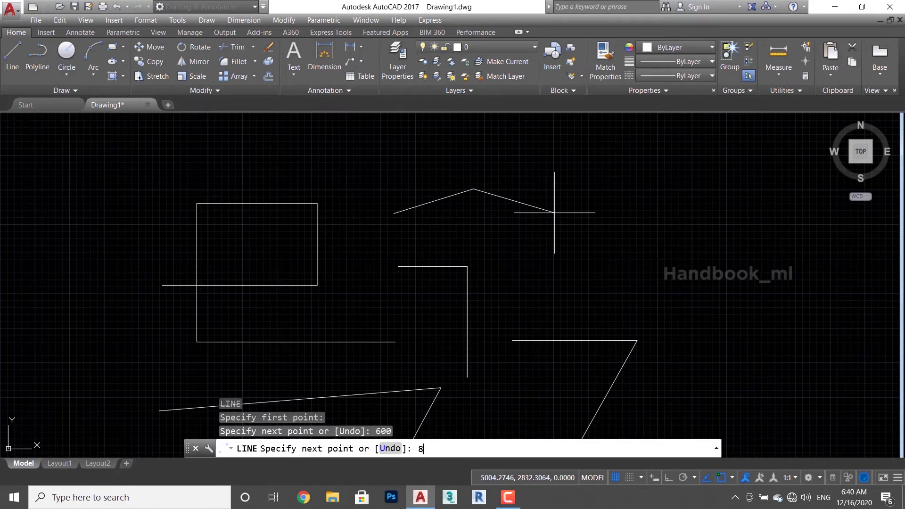
{"action": "type", "text": "00"}
{"action": "key", "text": "Return"}
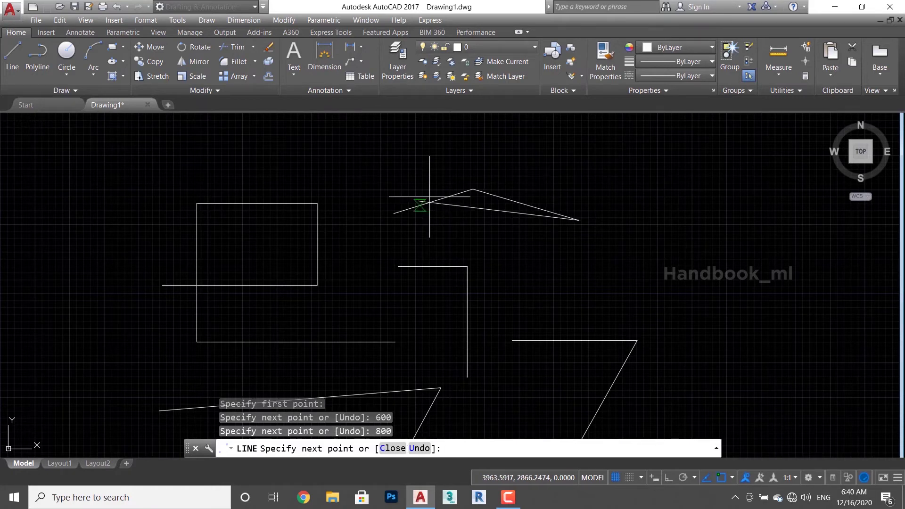
{"action": "key", "text": "Return"}
{"action": "middle_click_drag", "start_coordinate": [589, 254], "coordinate": [411, 239]}
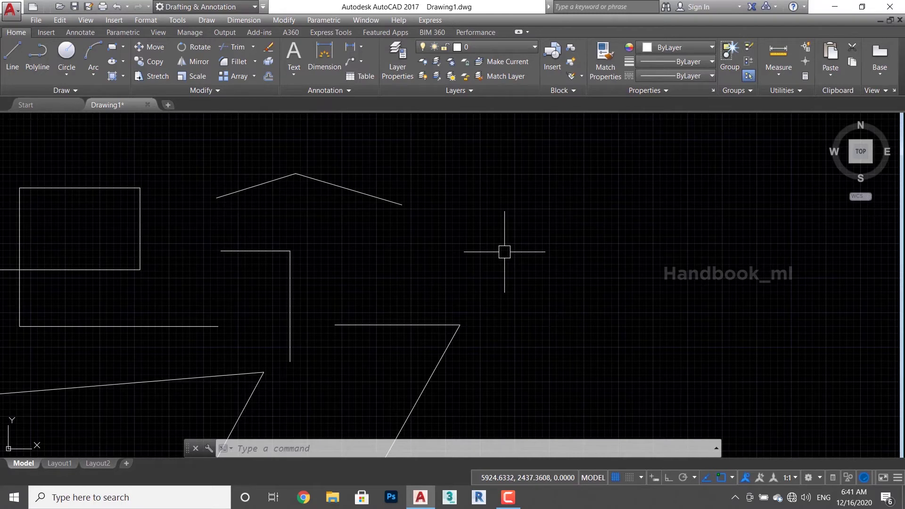
Turn on Dynamic Input and draw a slanted rise followed by a squared three-segment U
{"action": "left_click", "coordinate": [655, 480]}
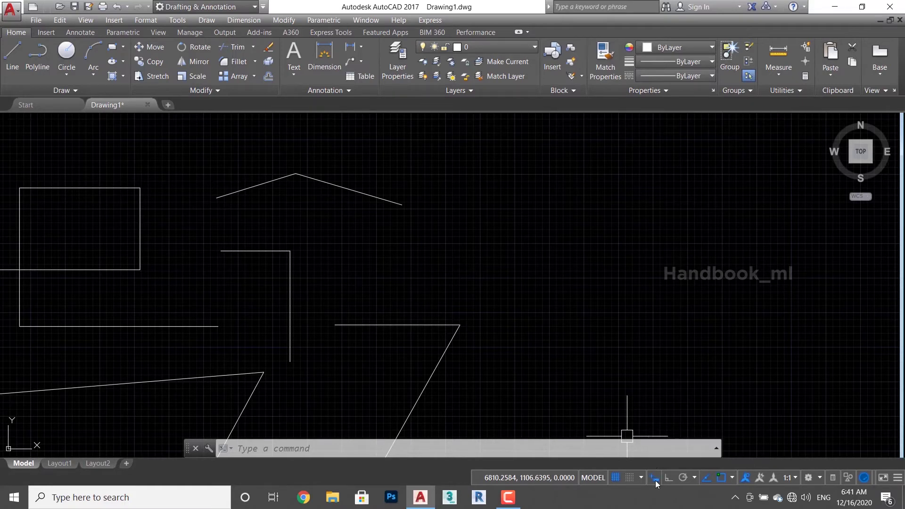
{"action": "key", "text": "Escape"}
{"action": "key", "text": "Escape"}
{"action": "key", "text": "Escape"}
{"action": "type", "text": "l"}
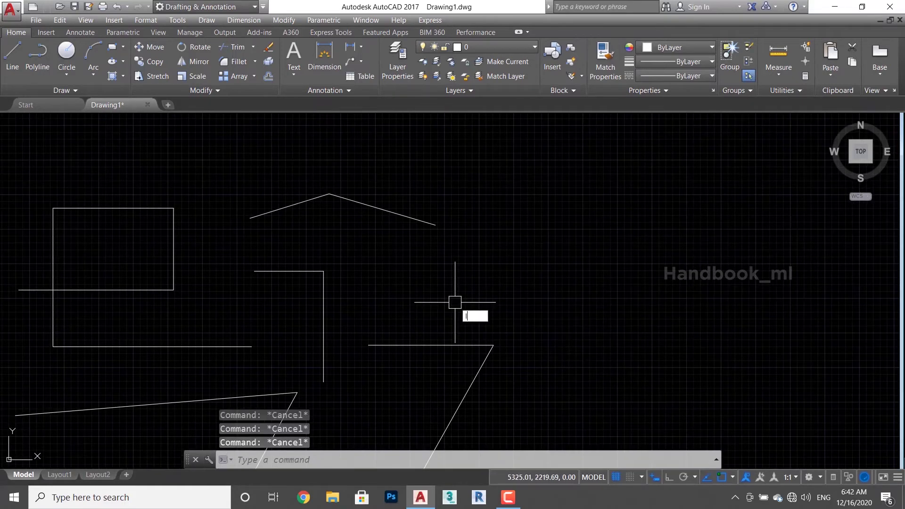
{"action": "key", "text": "Return"}
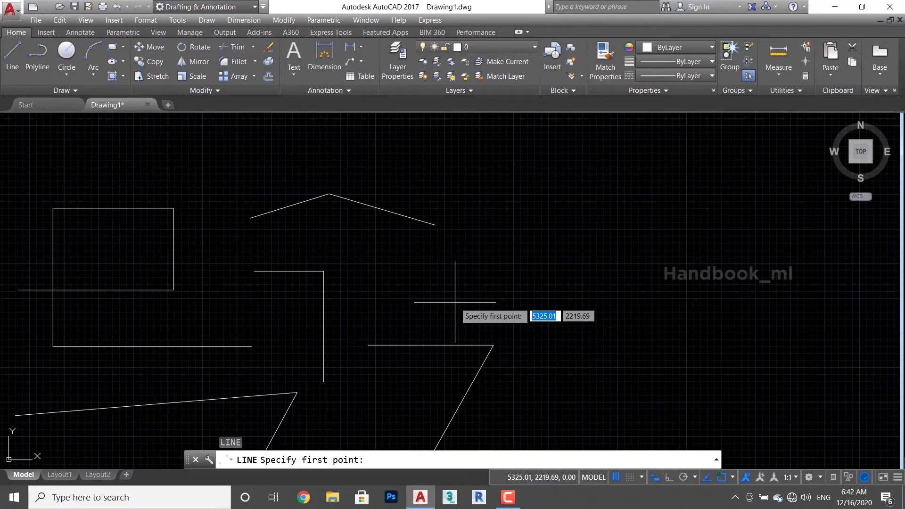
{"action": "left_click", "coordinate": [453, 283]}
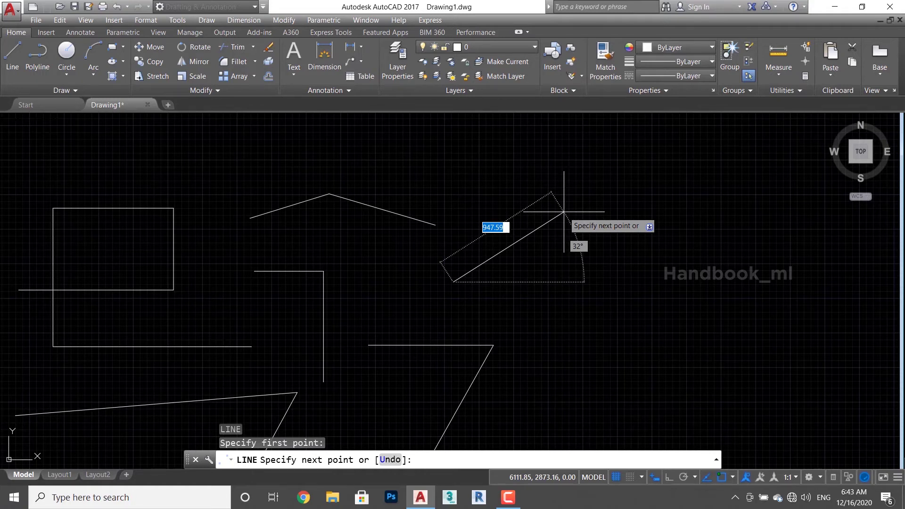
{"action": "left_click", "coordinate": [564, 212]}
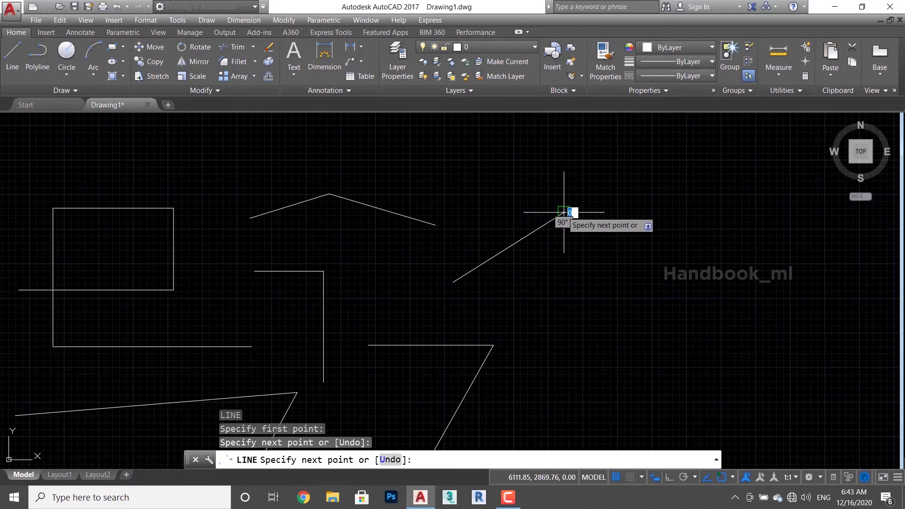
{"action": "left_click", "coordinate": [563, 314]}
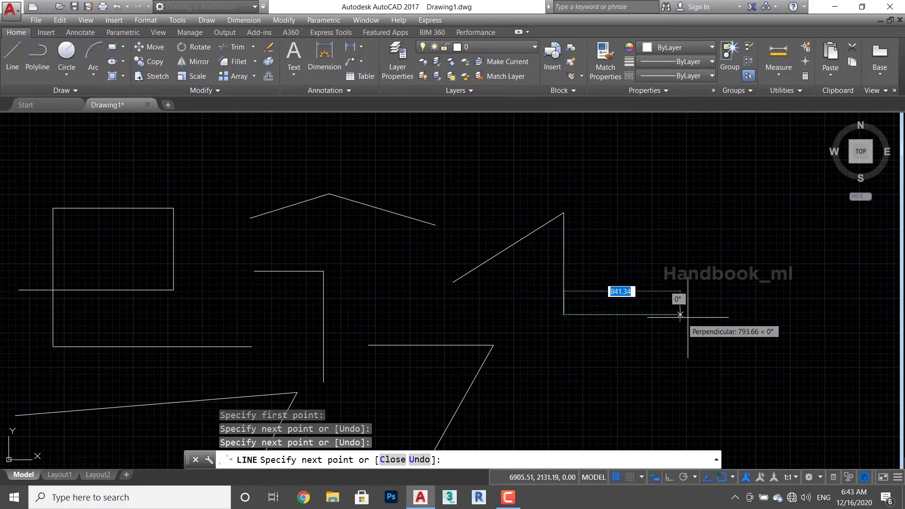
{"action": "left_click", "coordinate": [716, 314]}
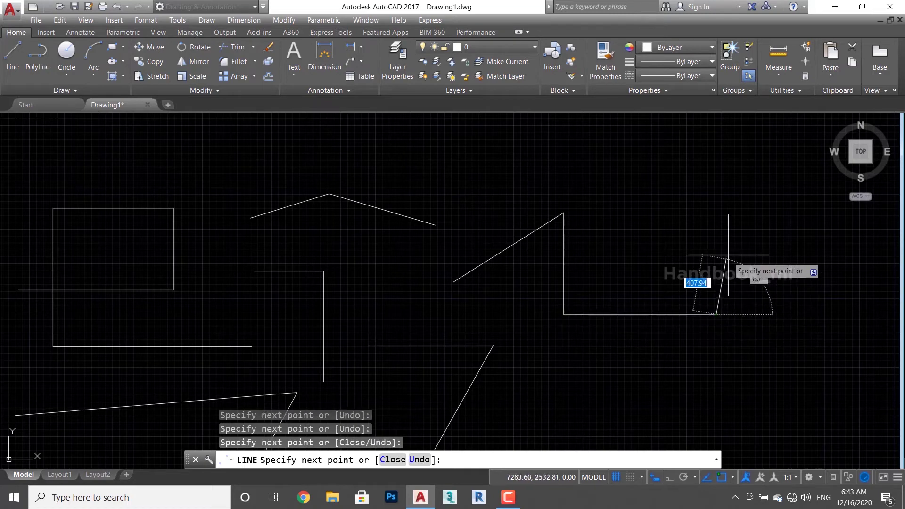
{"action": "left_click", "coordinate": [716, 204]}
{"action": "key", "text": "Return"}
{"action": "scroll", "coordinate": [318, 231], "scroll_direction": "down", "scroll_amount": 2}
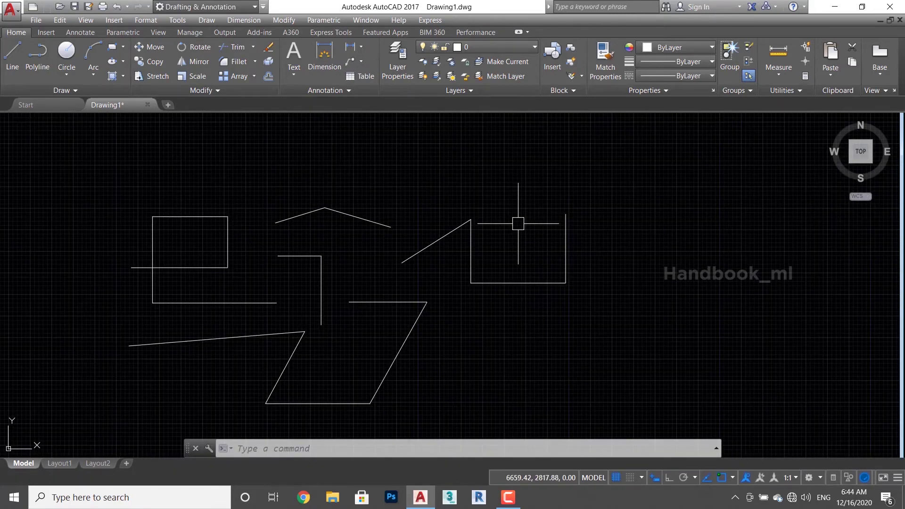
Start another line with the L alias and pick a first point on the canvas
{"action": "type", "text": "L"}
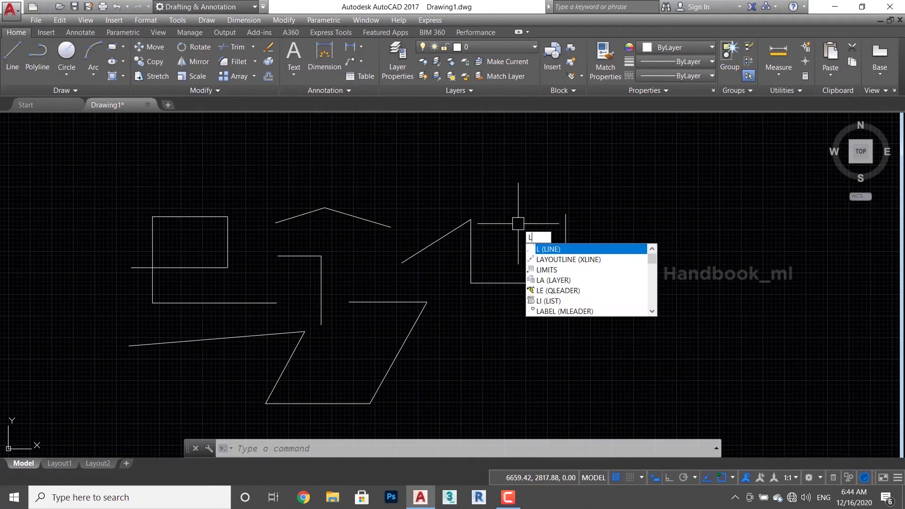
{"action": "key", "text": "Return"}
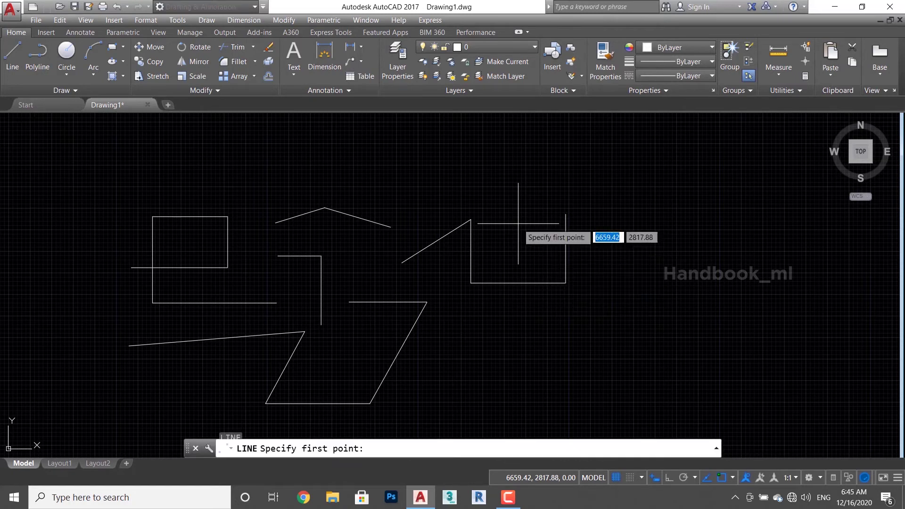
{"action": "left_click", "coordinate": [633, 380]}
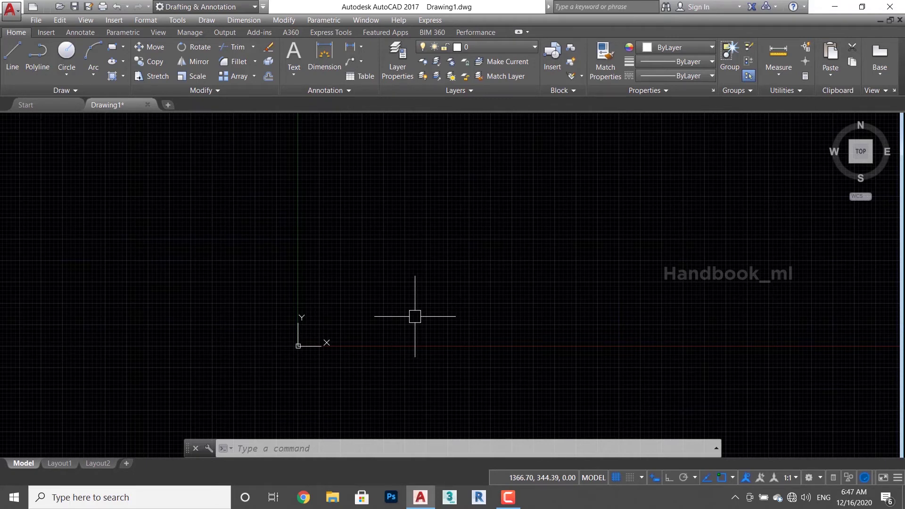
Start a line whose first point is typed as X 500, Y 300
{"action": "type", "text": "l"}
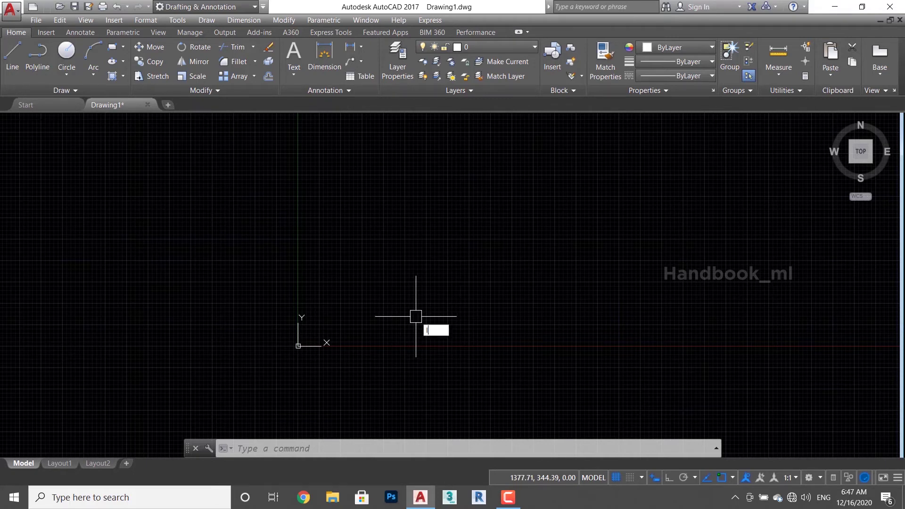
{"action": "key", "text": "Return"}
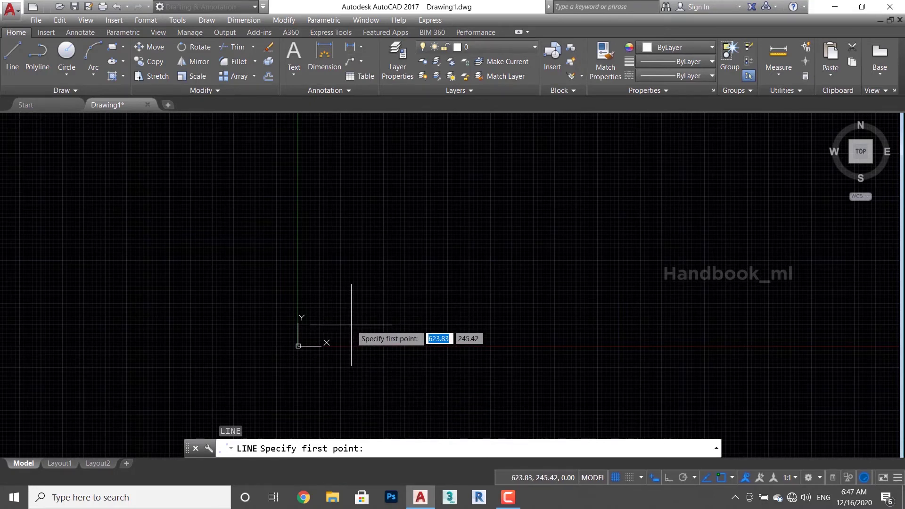
{"action": "type", "text": "500"}
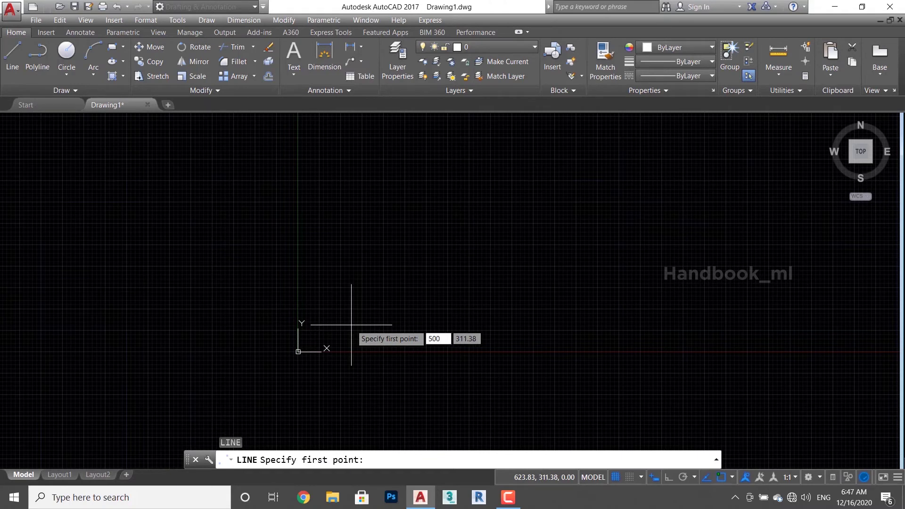
{"action": "key", "text": "Tab"}
{"action": "type", "text": "3"}
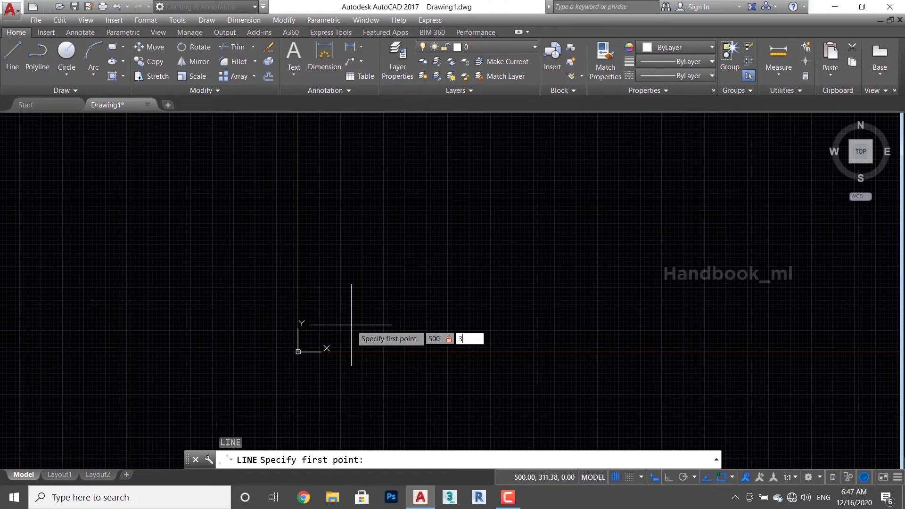
{"action": "type", "text": "00"}
{"action": "key", "text": "Return"}
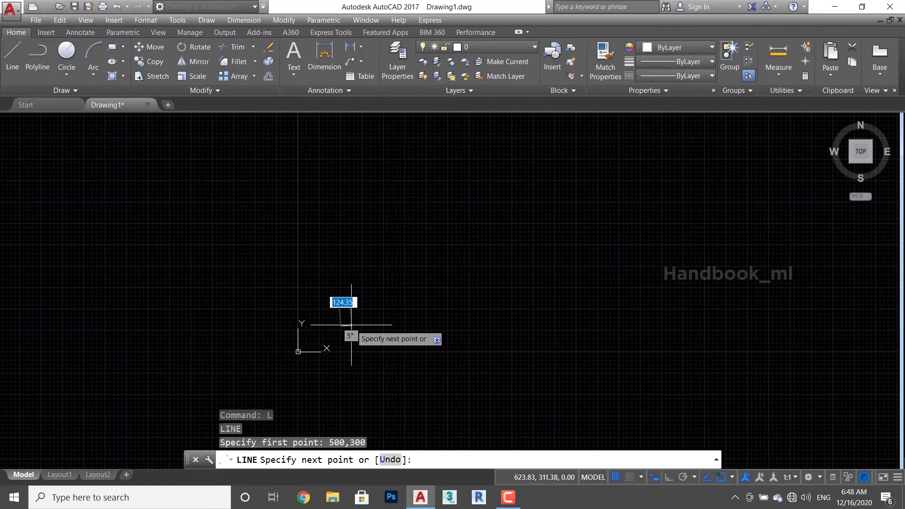
{"action": "scroll", "coordinate": [339, 338], "scroll_direction": "up", "scroll_amount": 4}
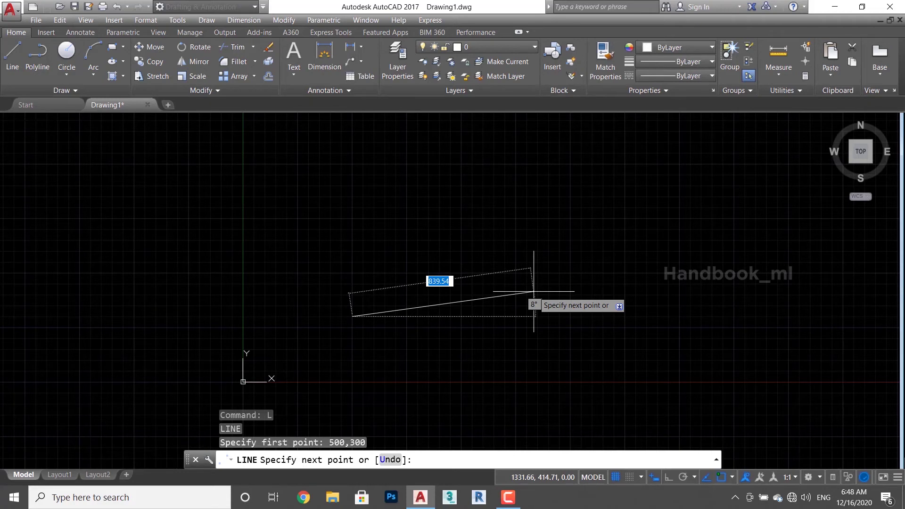
{"action": "type", "text": "1500"}
{"action": "key", "text": "Tab"}
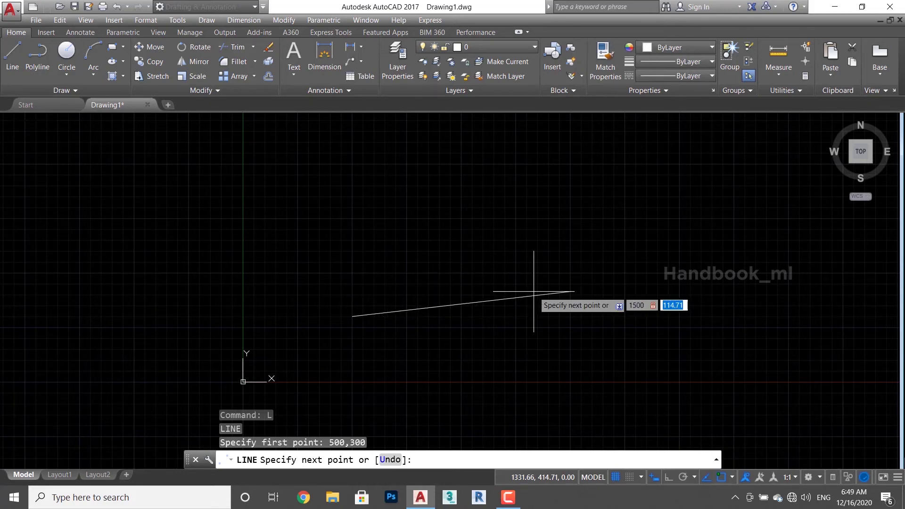
{"action": "type", "text": "800"}
{"action": "key", "text": "Return"}
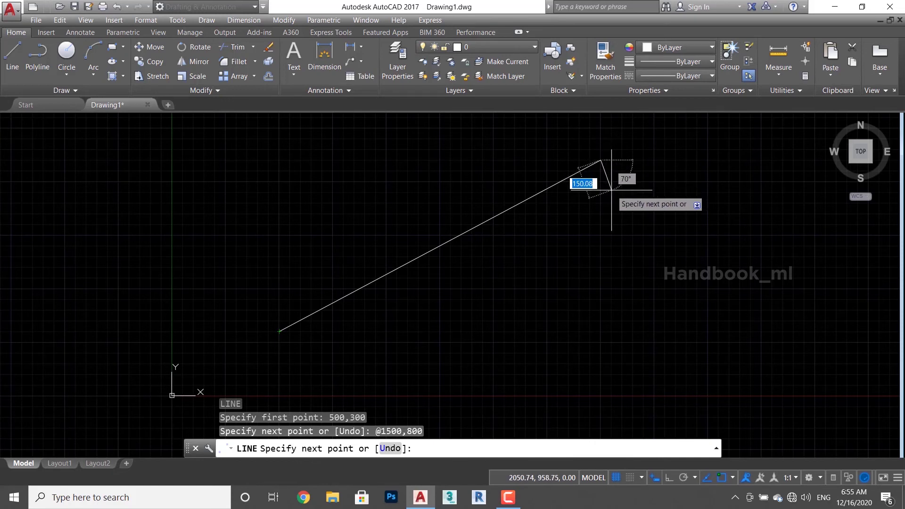
{"action": "middle_click_drag", "start_coordinate": [613, 191], "coordinate": [453, 330]}
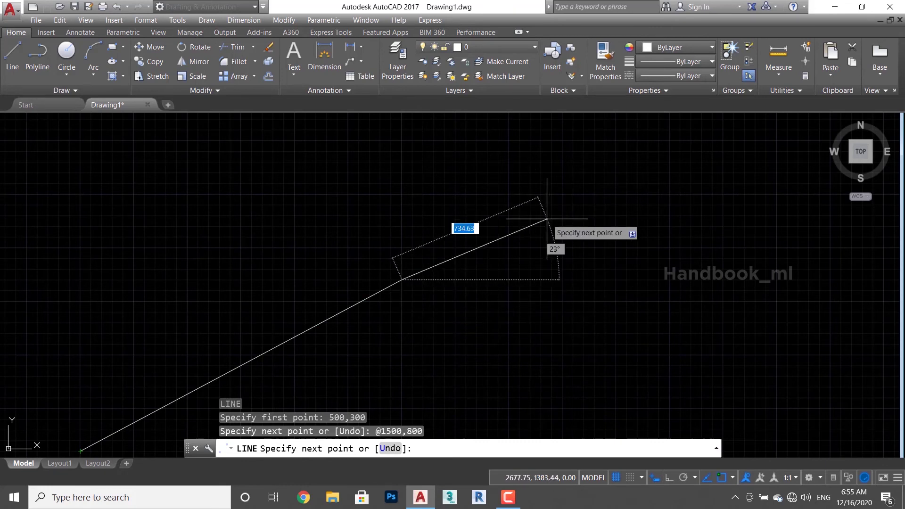
{"action": "type", "text": "200"}
{"action": "key", "text": "Tab"}
{"action": "type", "text": "300"}
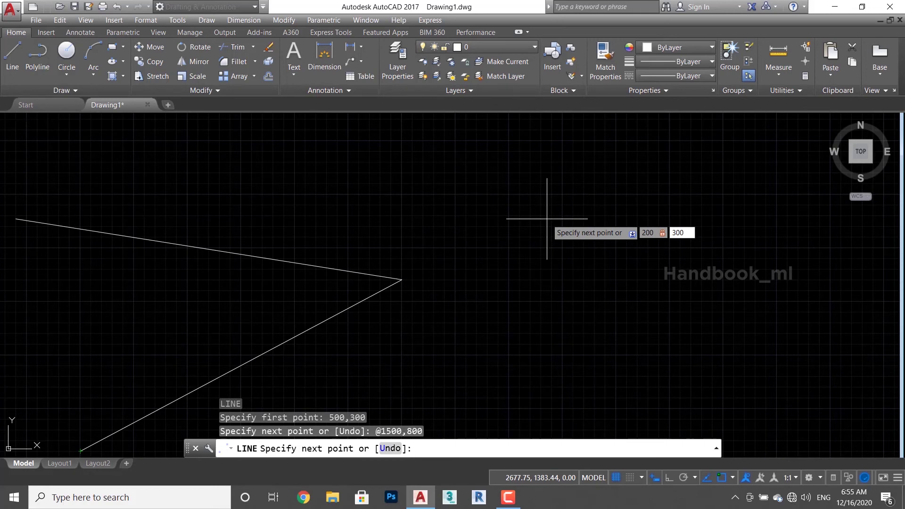
{"action": "key", "text": "Return"}
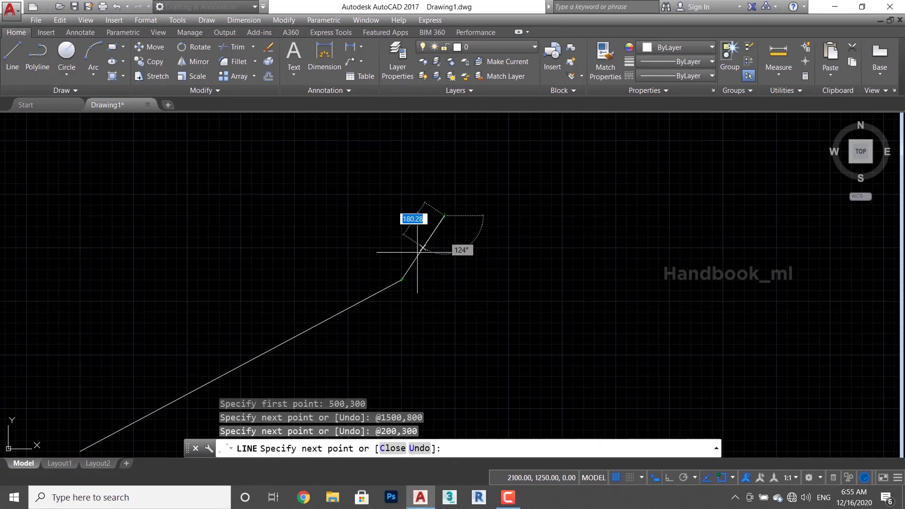
{"action": "key", "text": "Escape"}
{"action": "scroll", "coordinate": [483, 301], "scroll_direction": "down", "scroll_amount": 4}
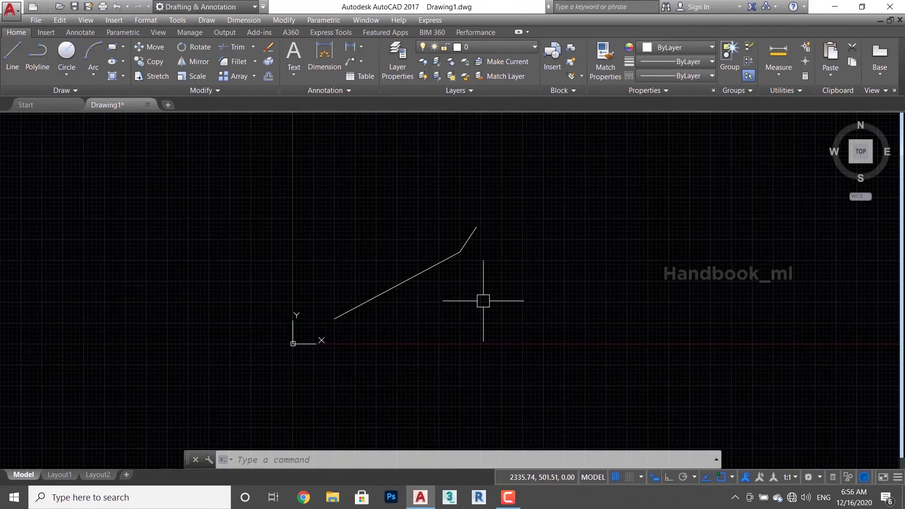
Draw a roughly horizontal line rightward from the shape's upper end
{"action": "key", "text": "Return"}
{"action": "scroll", "coordinate": [460, 250], "scroll_direction": "up", "scroll_amount": 5}
{"action": "left_click", "coordinate": [451, 248]}
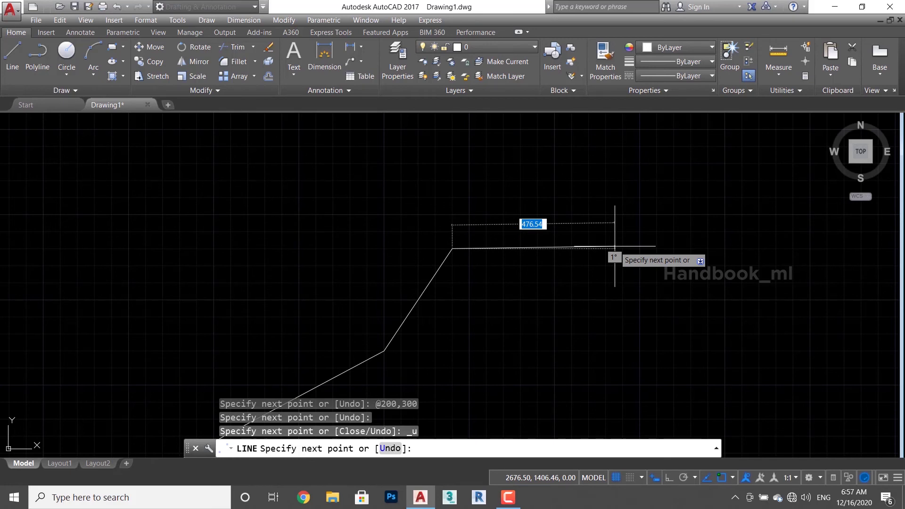
{"action": "left_click", "coordinate": [614, 247]}
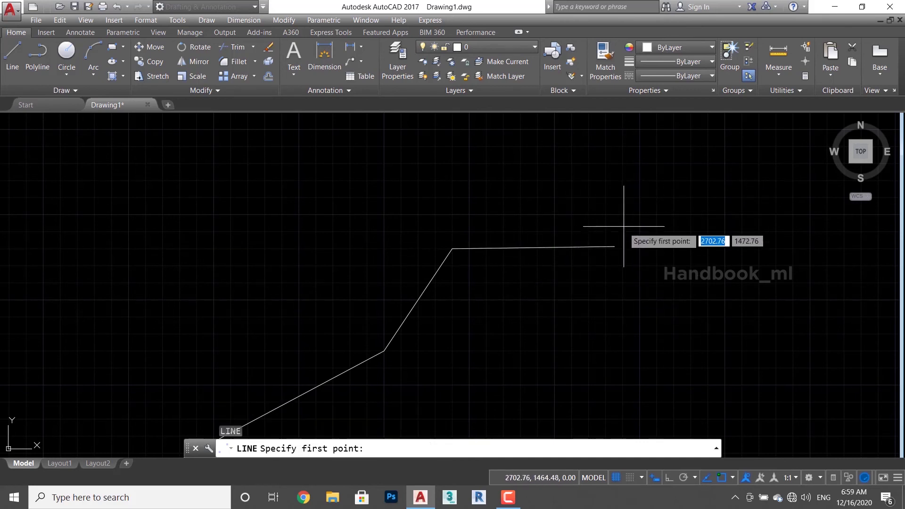
From that line's right end, add a 200-long segment, then a 500-long segment down-right
{"action": "left_click", "coordinate": [614, 246]}
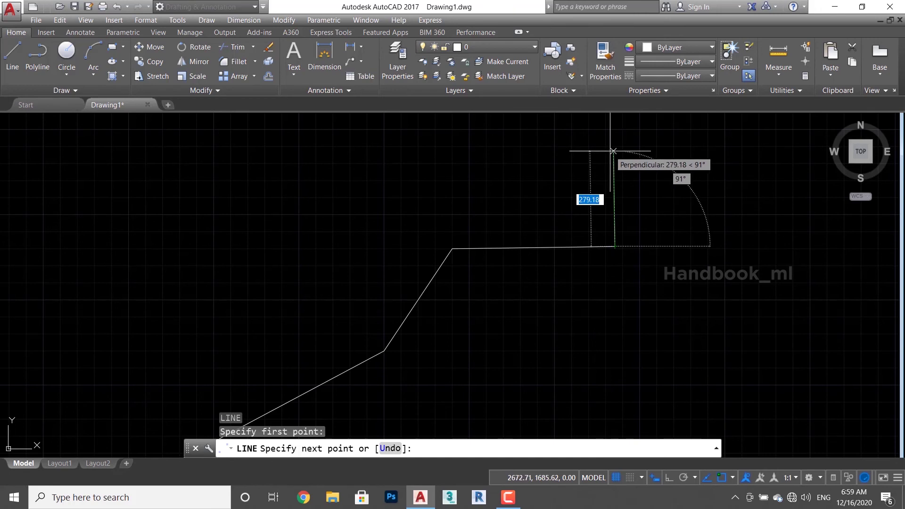
{"action": "type", "text": "200"}
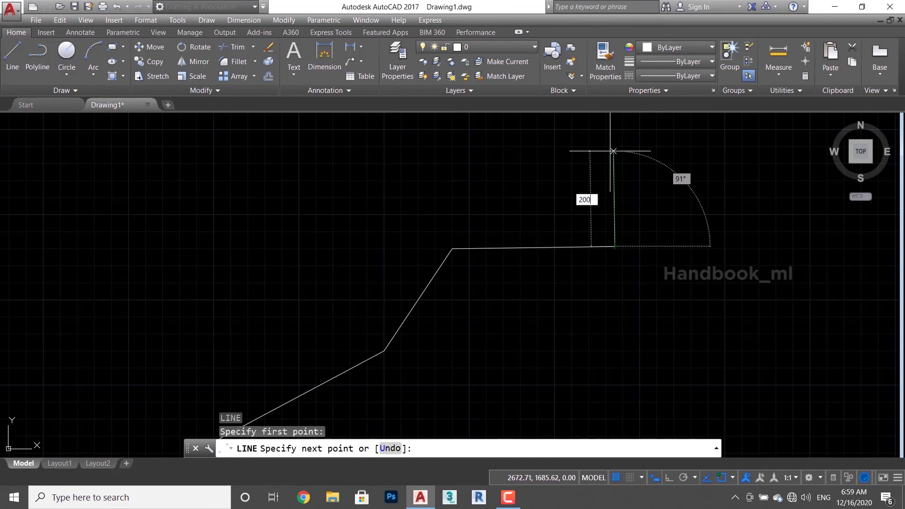
{"action": "key", "text": "Tab"}
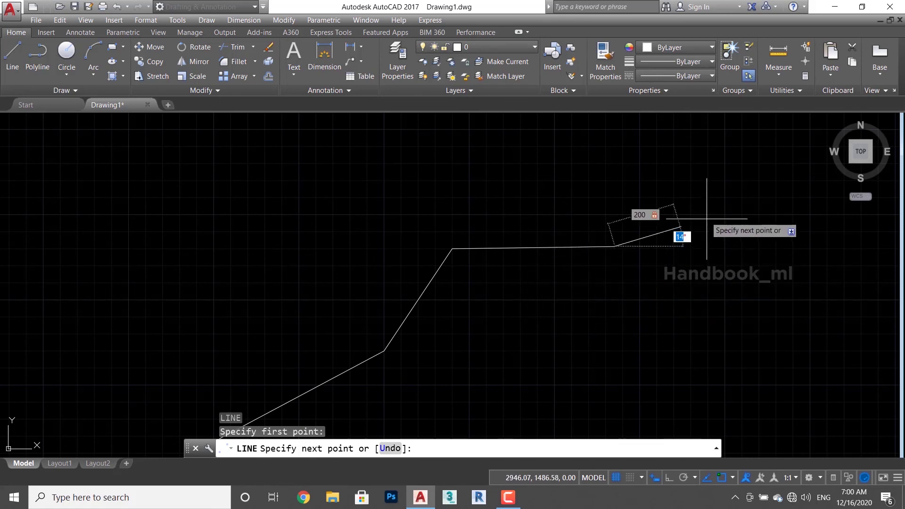
{"action": "left_click", "coordinate": [681, 197]}
{"action": "type", "text": "500"}
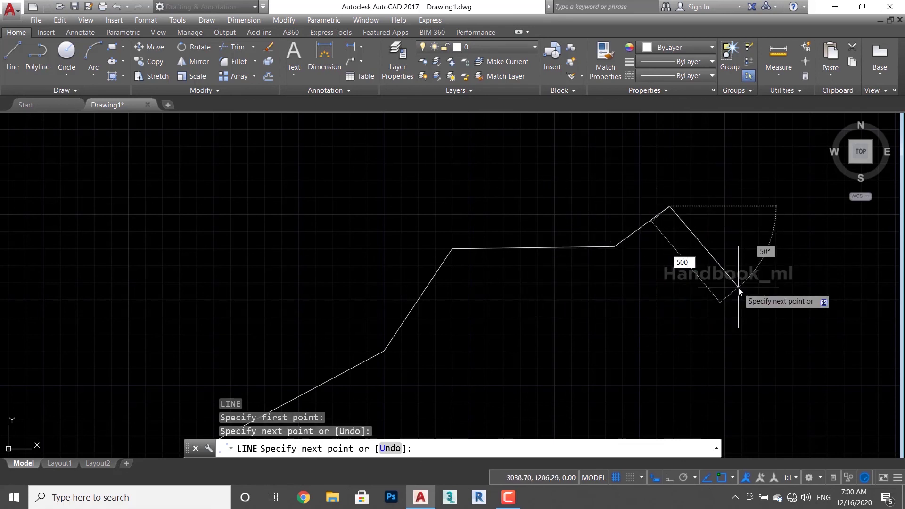
{"action": "key", "text": "Tab"}
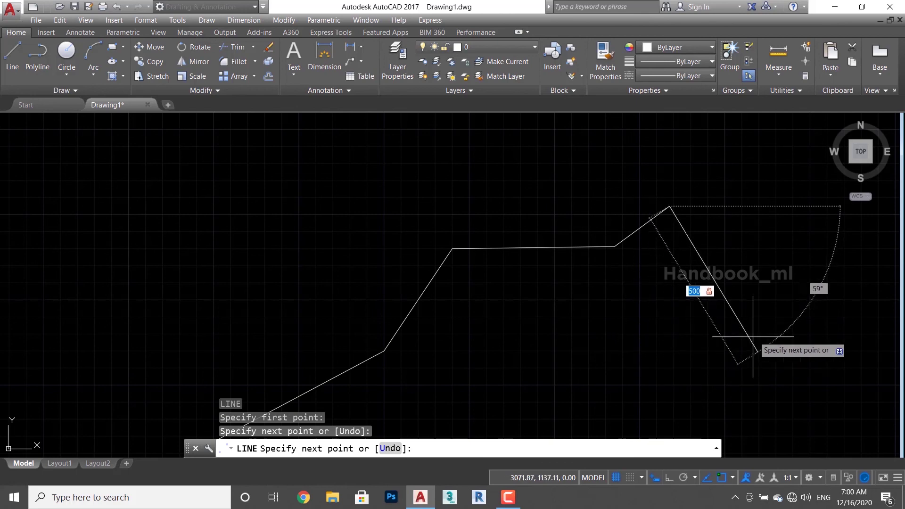
{"action": "left_click", "coordinate": [733, 236]}
{"action": "key", "text": "Escape"}
{"action": "scroll", "coordinate": [638, 206], "scroll_direction": "down", "scroll_amount": 6}
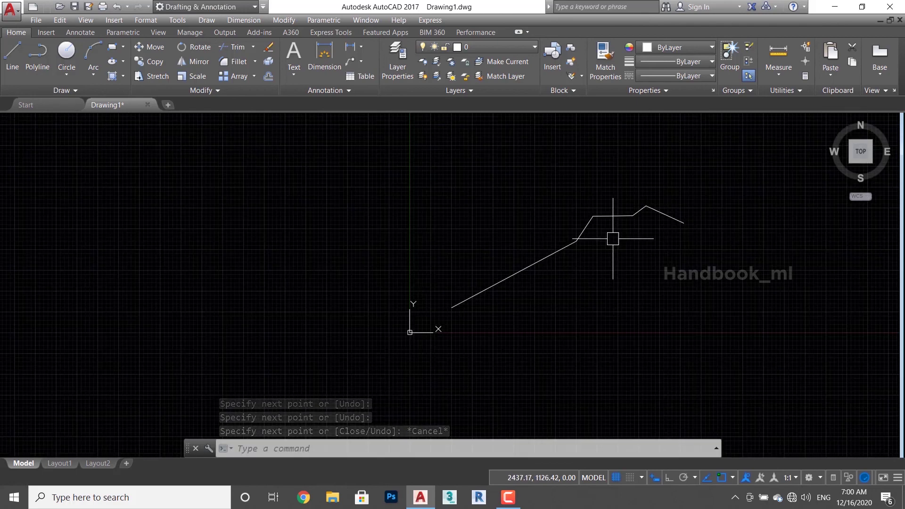